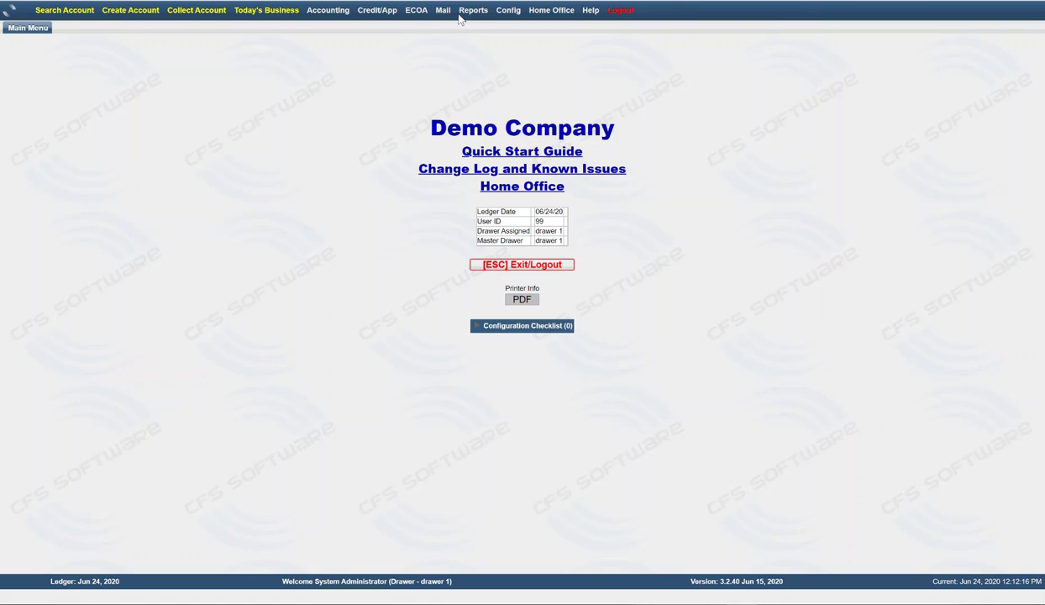
Open the management Aging Report and pull the recent report dated 06/24/2020.
left_click(468, 13)
mouse_move(487, 47)
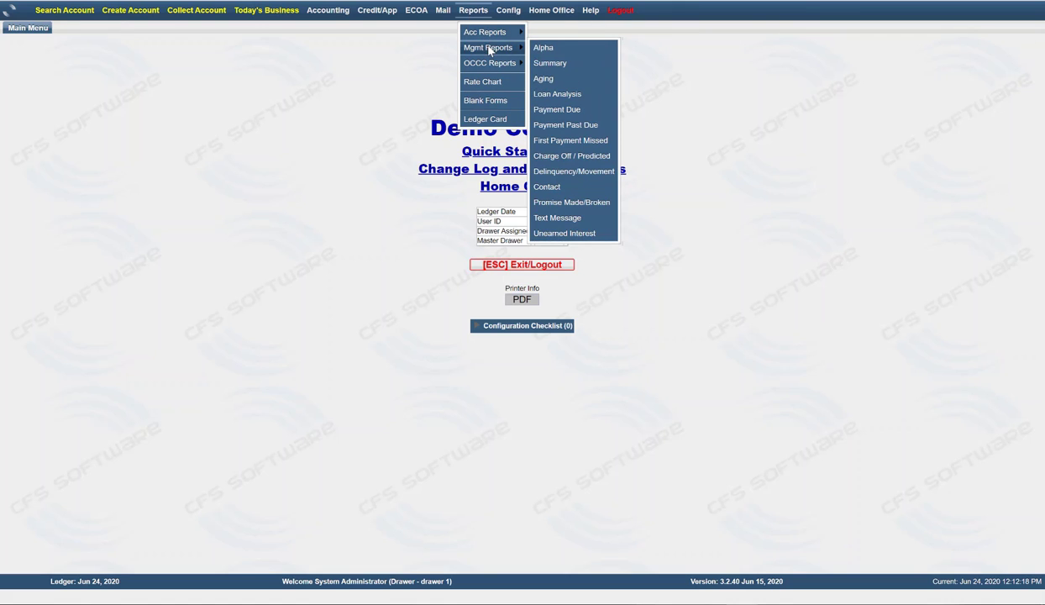
left_click(544, 79)
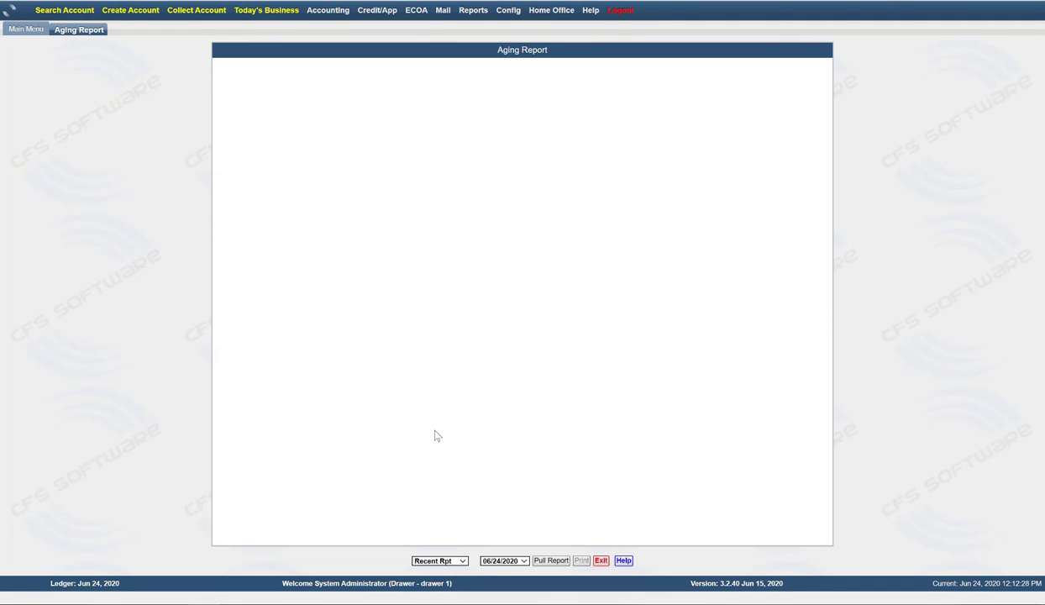
left_click(524, 561)
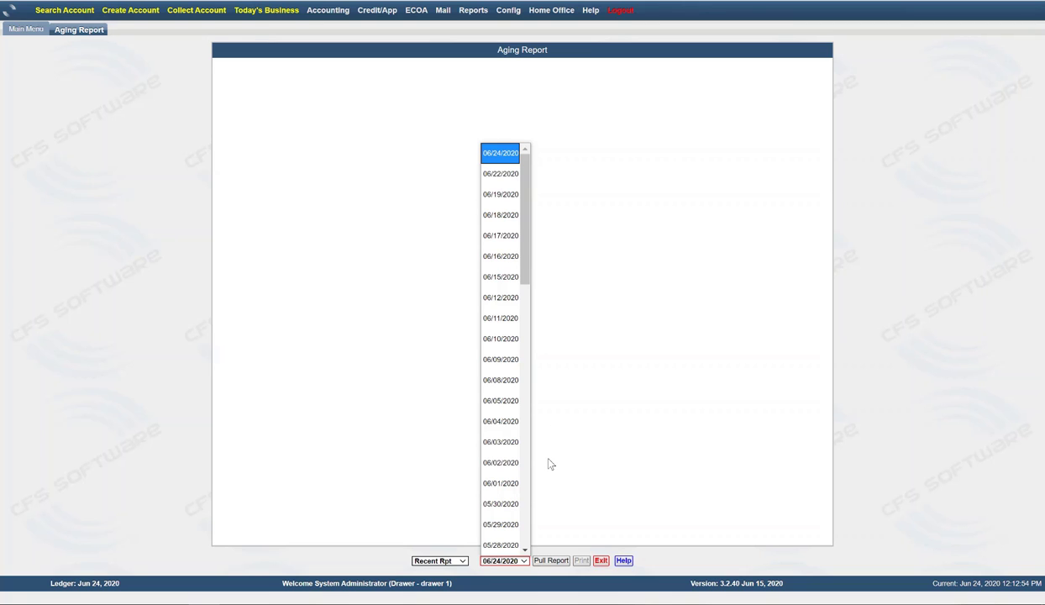
left_click(498, 154)
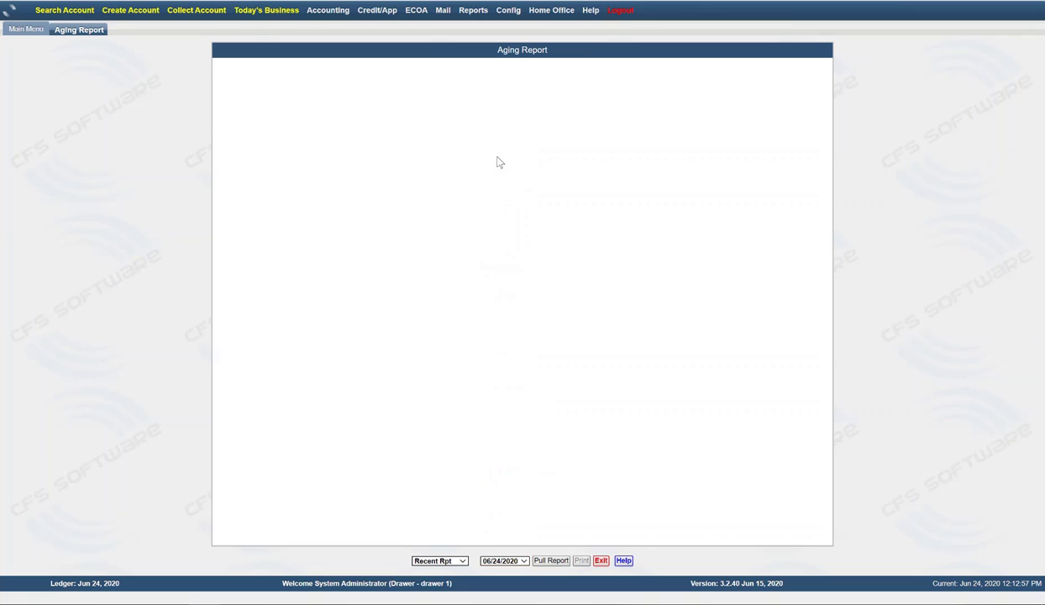
left_click(551, 561)
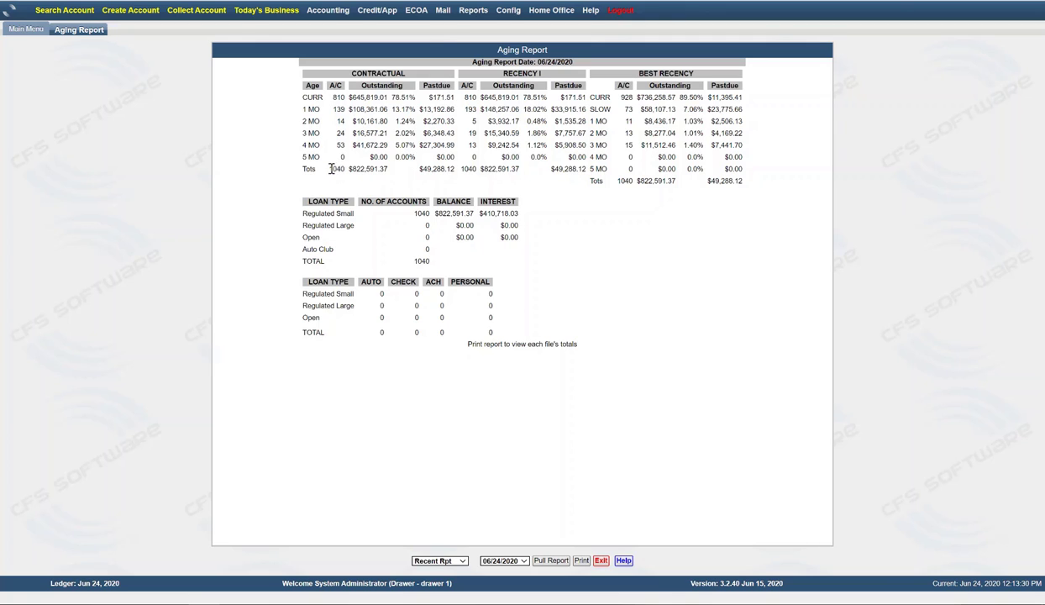
Examine the contractual aging section's account totals, 1-month and 4-month outstanding balances, and 4-month past-due amount.
left_click_drag(329, 169, 344, 165)
left_click_drag(333, 109, 344, 109)
left_click_drag(388, 110, 353, 116)
double_click(342, 157)
left_click(422, 145)
left_click_drag(408, 144, 458, 152)
double_click(454, 145)
Open the accounting Period Report and pull the recent report for 06/24/20.
mouse_move(326, 15)
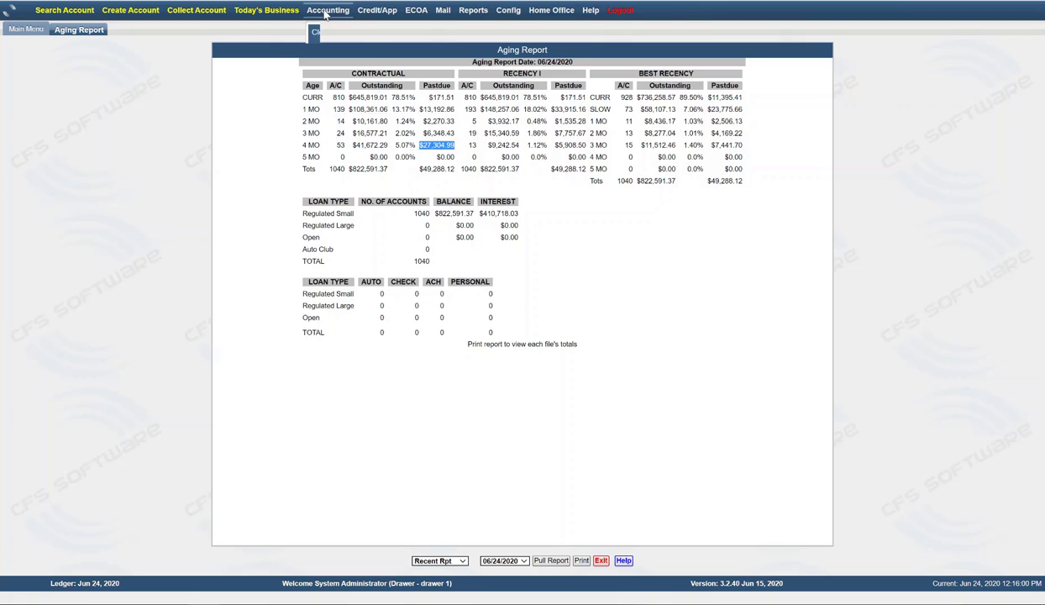
mouse_move(347, 95)
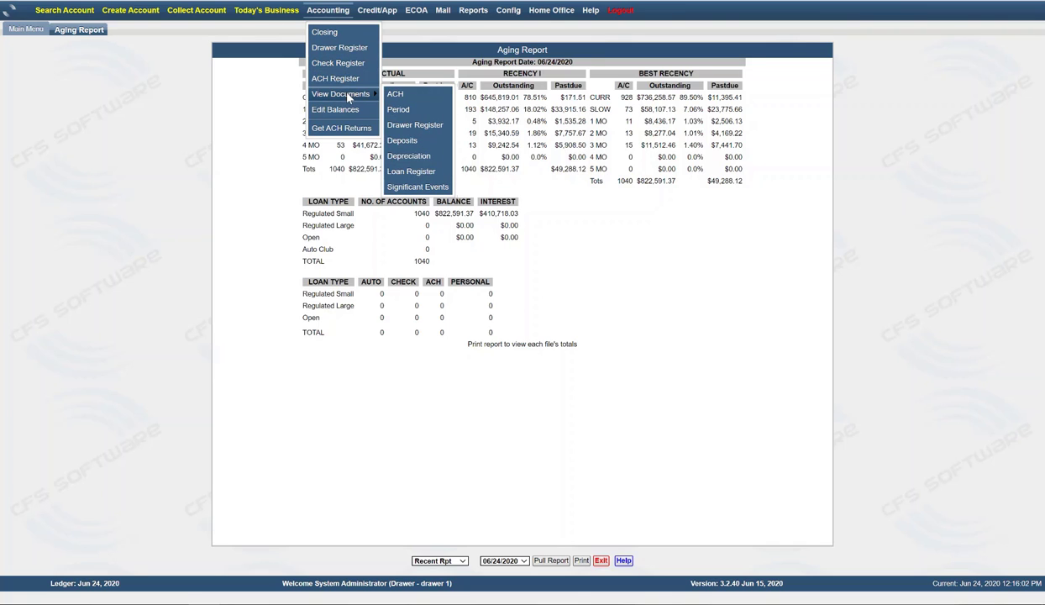
left_click(400, 111)
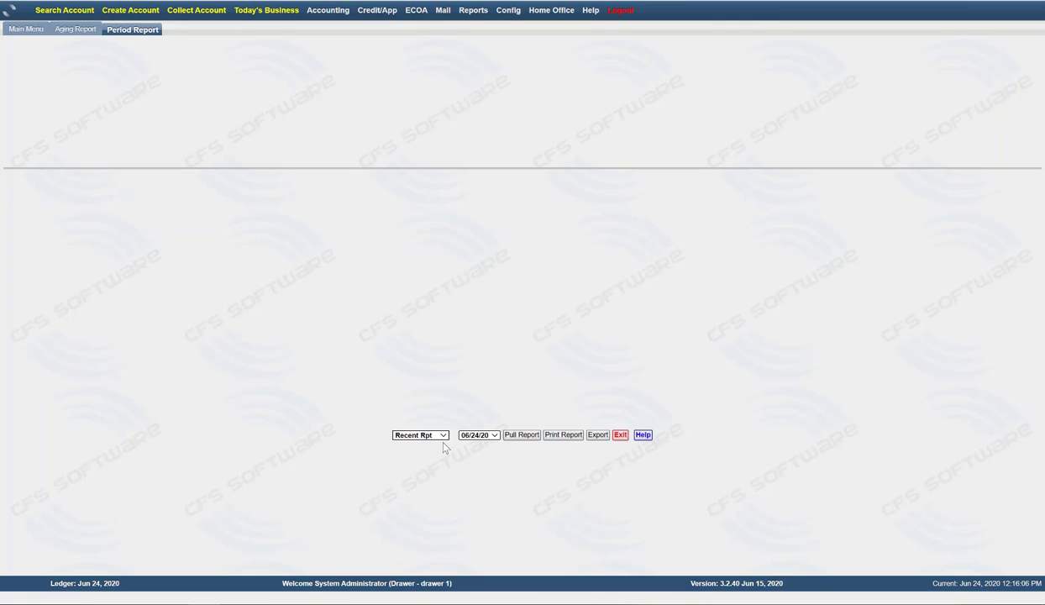
left_click(518, 434)
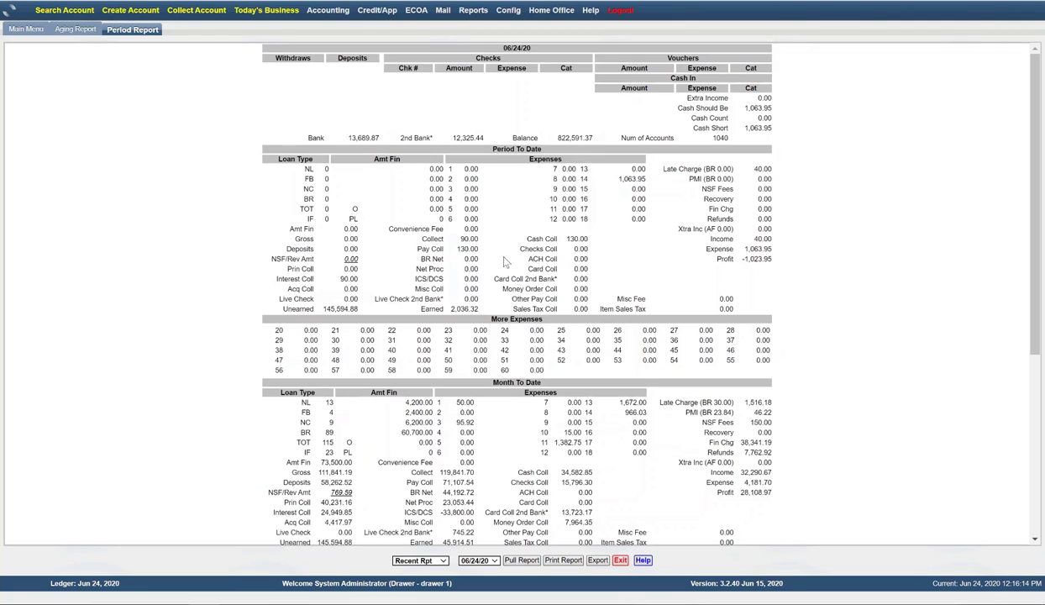
Check the Period Report's balance and return to the Aging Report to compare it with the outstanding total.
right_click(560, 136)
left_click(571, 130)
left_click(72, 31)
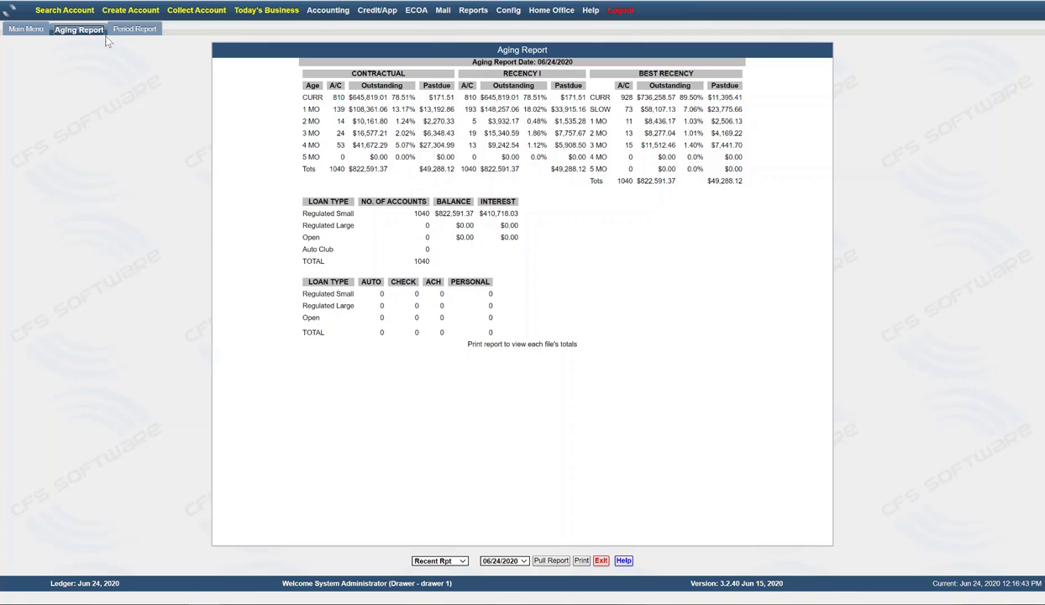
Start collecting accounts from file AD with the age set to 4, and dismiss the first customer's reminder.
left_click(198, 11)
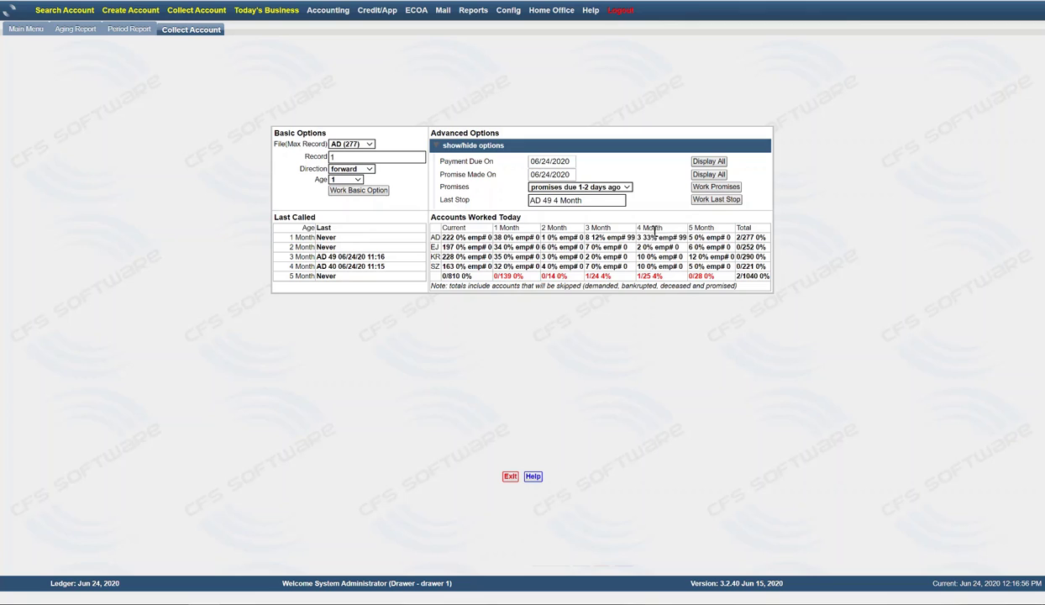
left_click(358, 181)
left_click(350, 320)
left_click(353, 196)
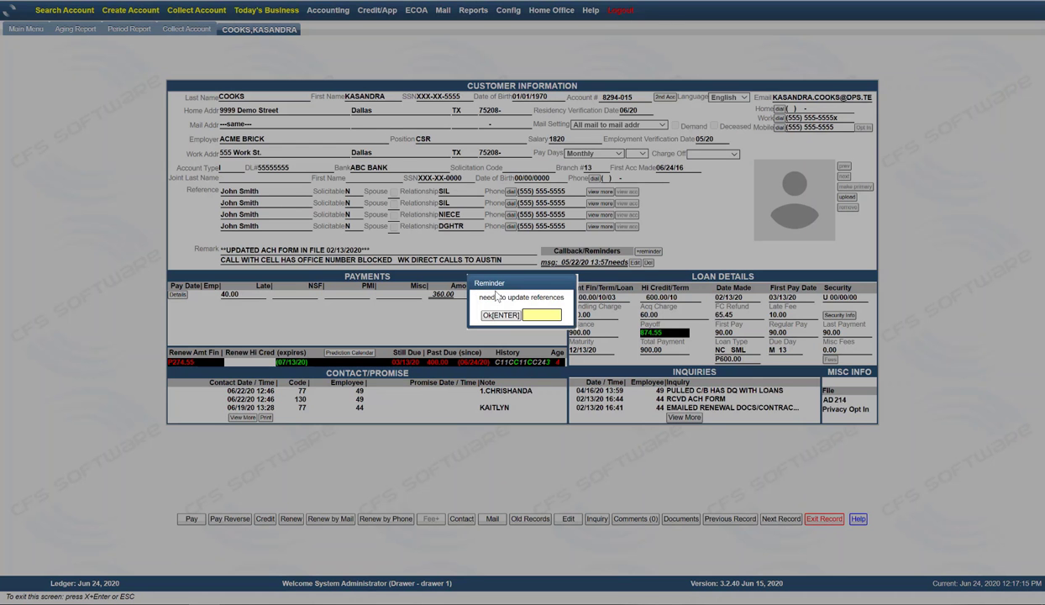
left_click(501, 316)
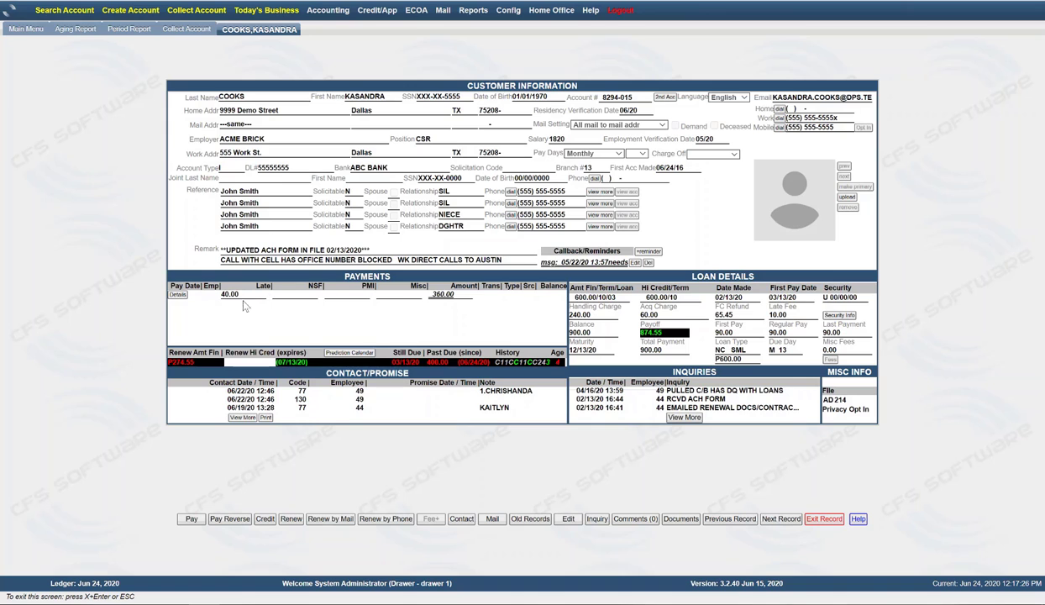
Post a 130 cash payment with 130 tendered on the customer's account, using the payment receipt option P.
left_click(191, 519)
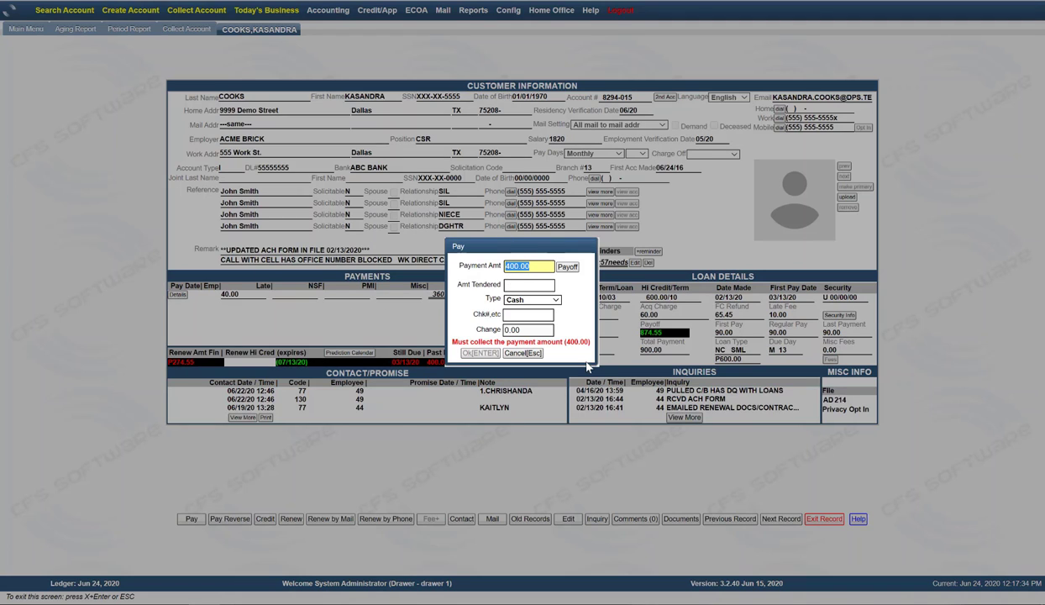
type("130")
key("Tab")
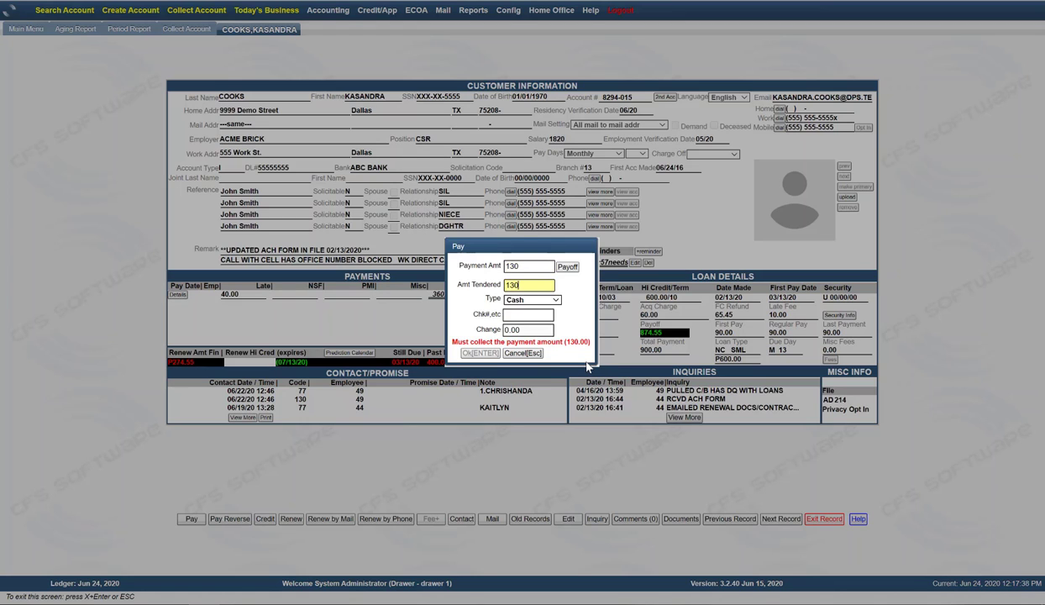
left_click(475, 345)
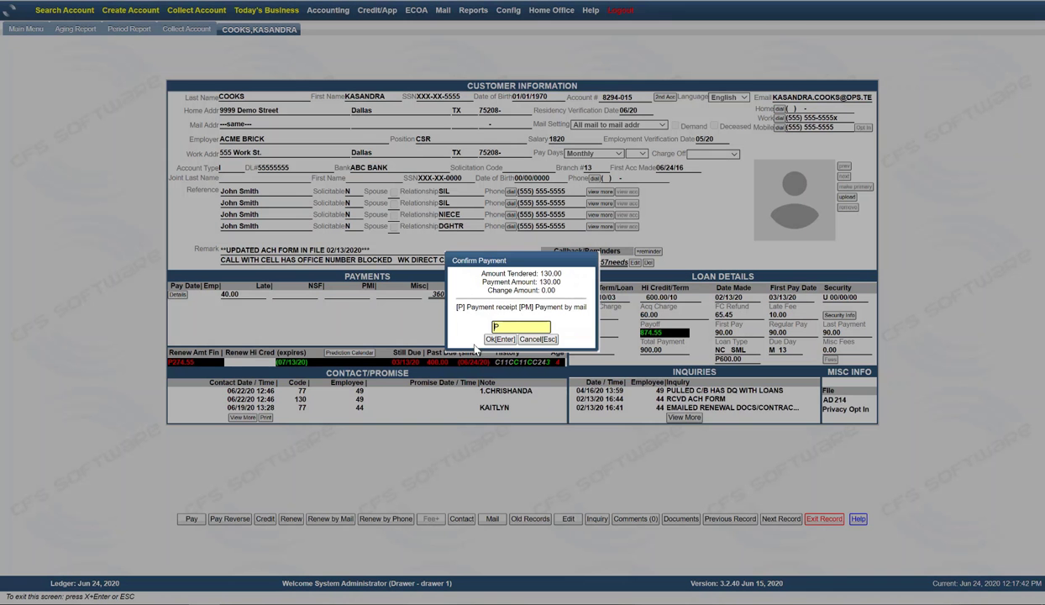
type("P")
left_click(499, 340)
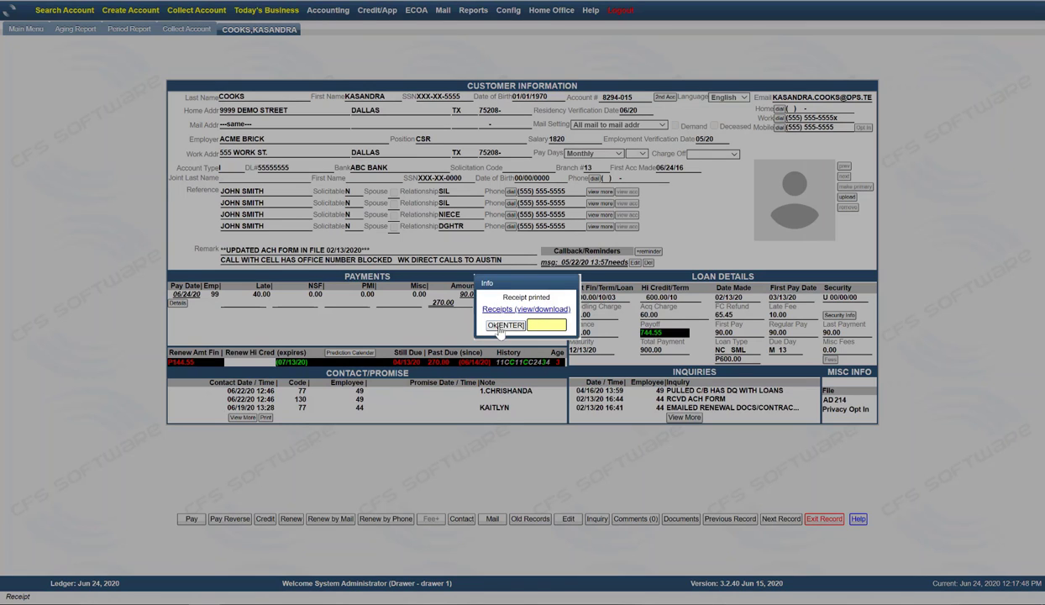
left_click(496, 325)
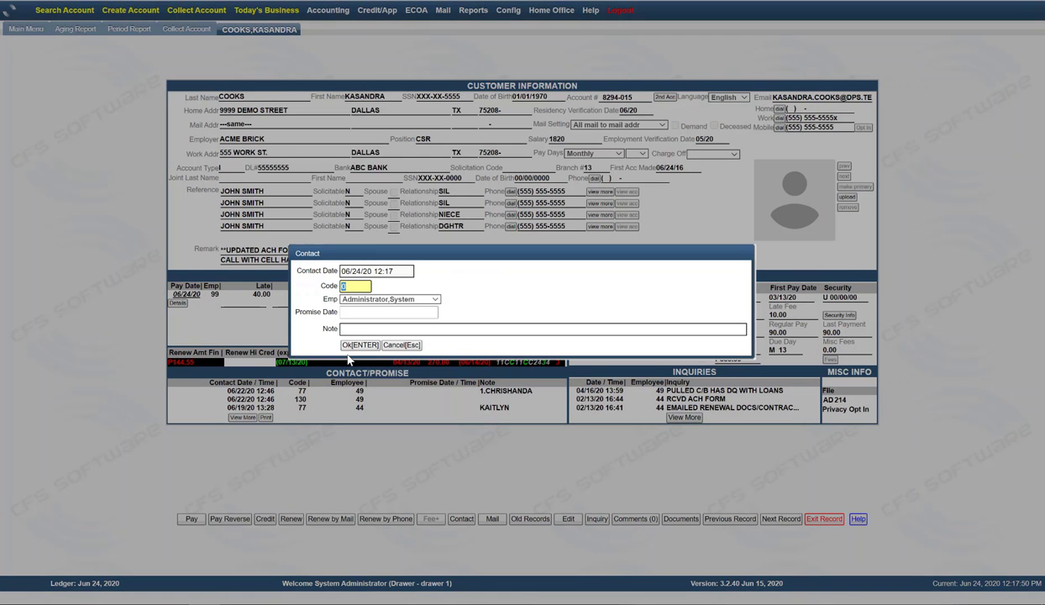
Log a contact entry with promise date 07/03/2020, note "in by 5" and code 11.
left_click(361, 311)
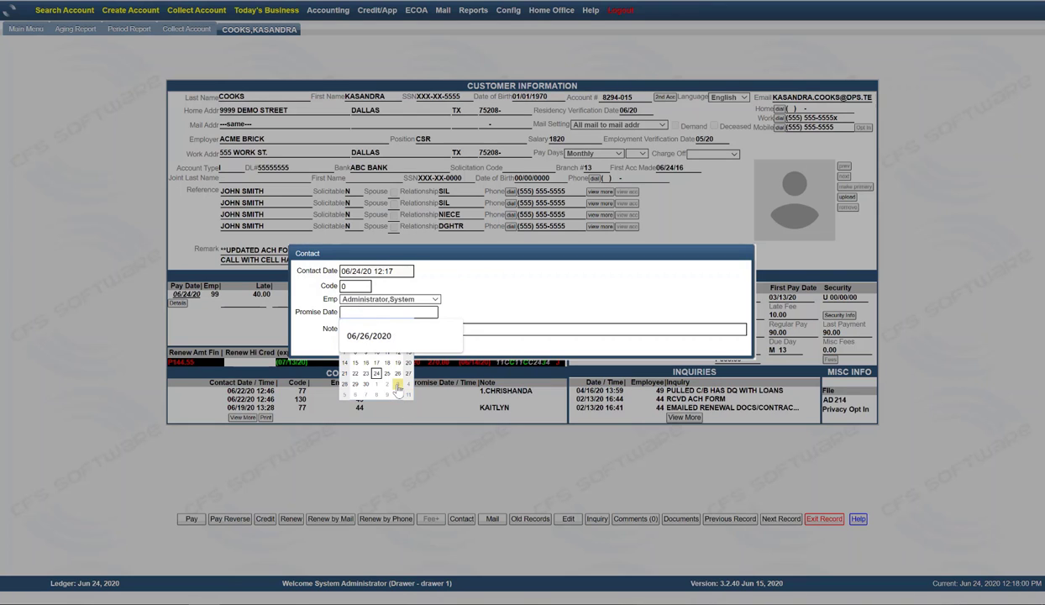
left_click(398, 387)
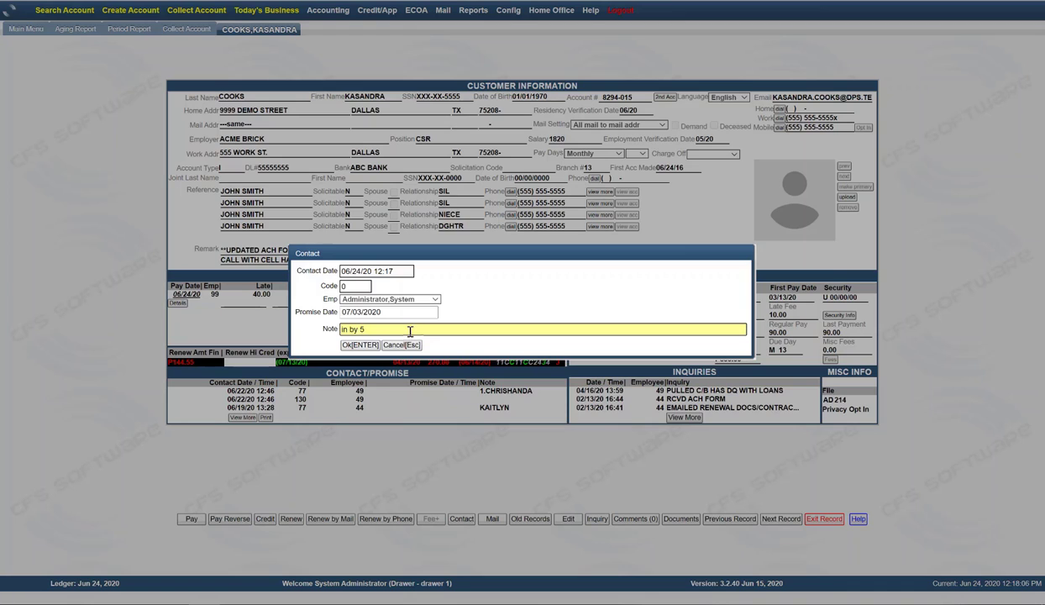
left_click(350, 287)
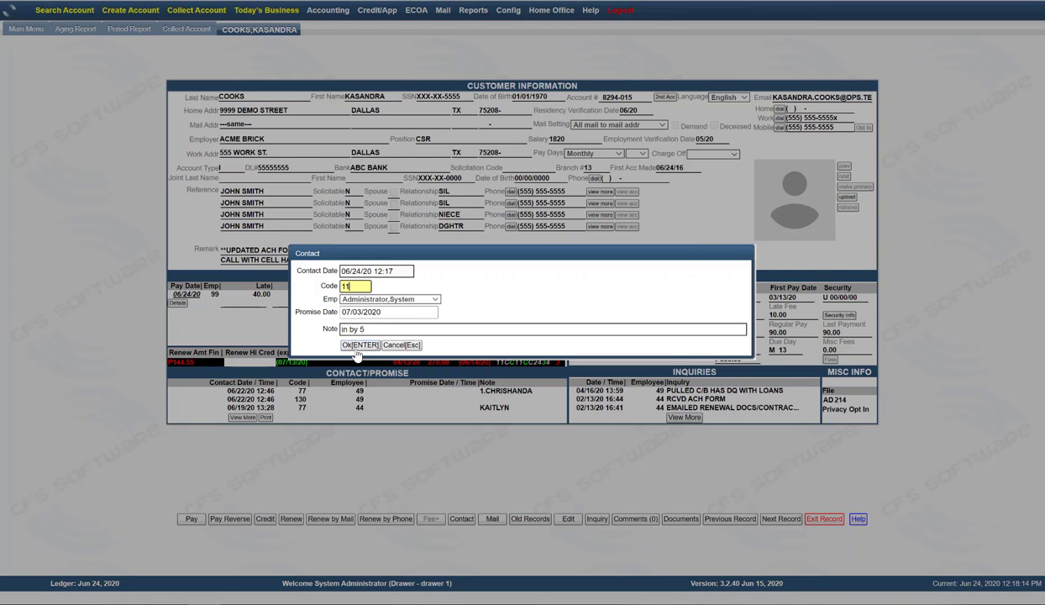
left_click(357, 346)
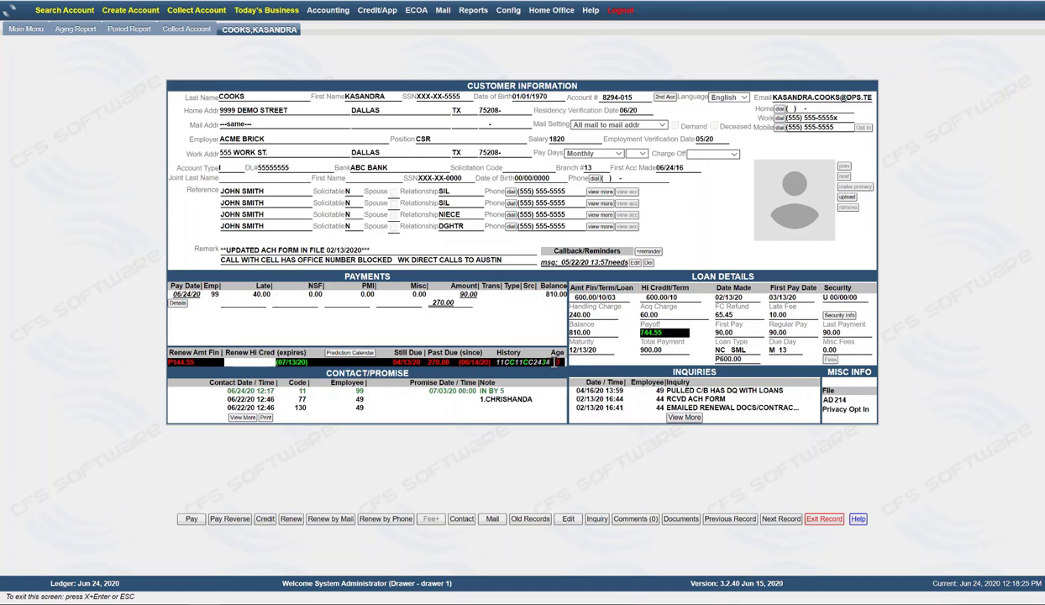
Exit the customer record and close the Collect Account, Period Report and Aging Report screens.
left_click(825, 519)
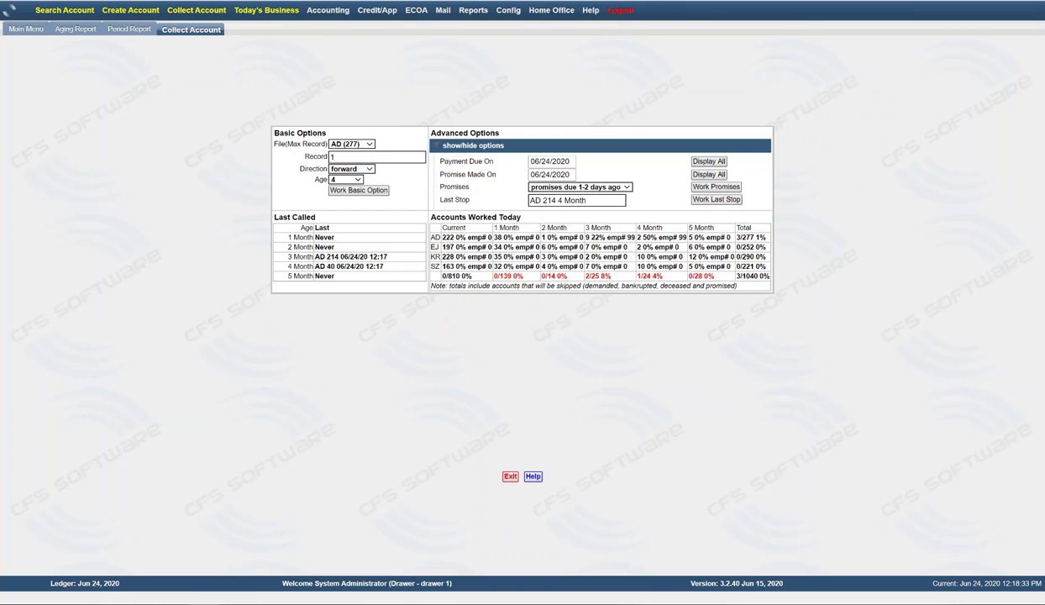
left_click(509, 476)
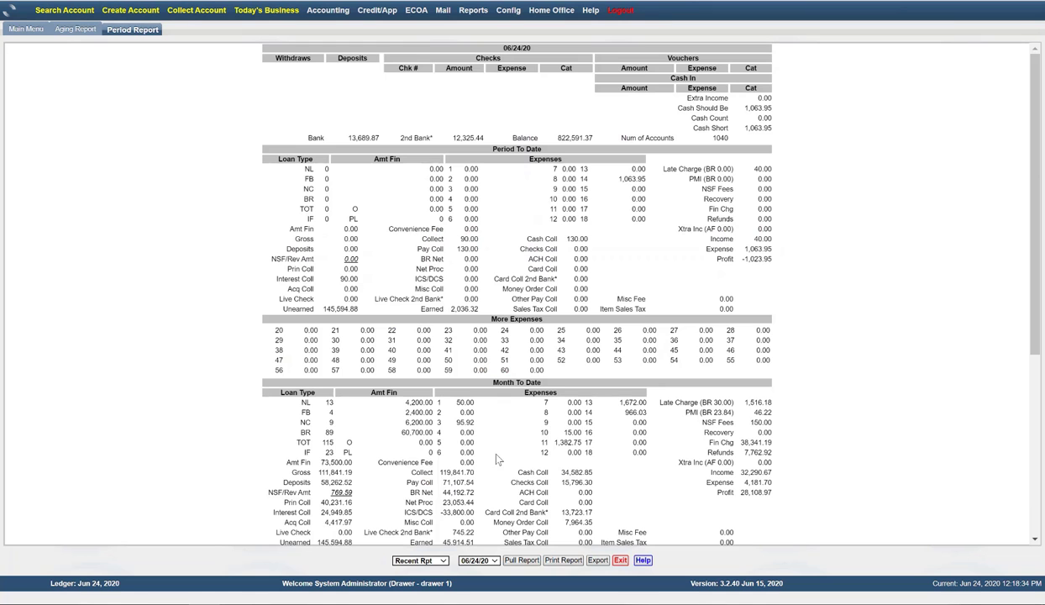
left_click(619, 561)
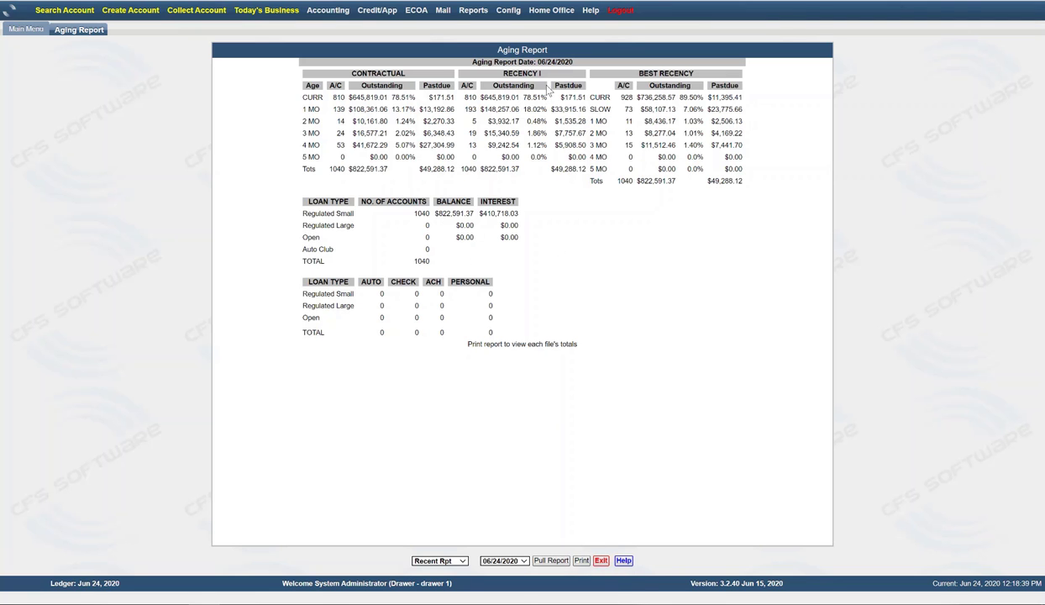
left_click(598, 560)
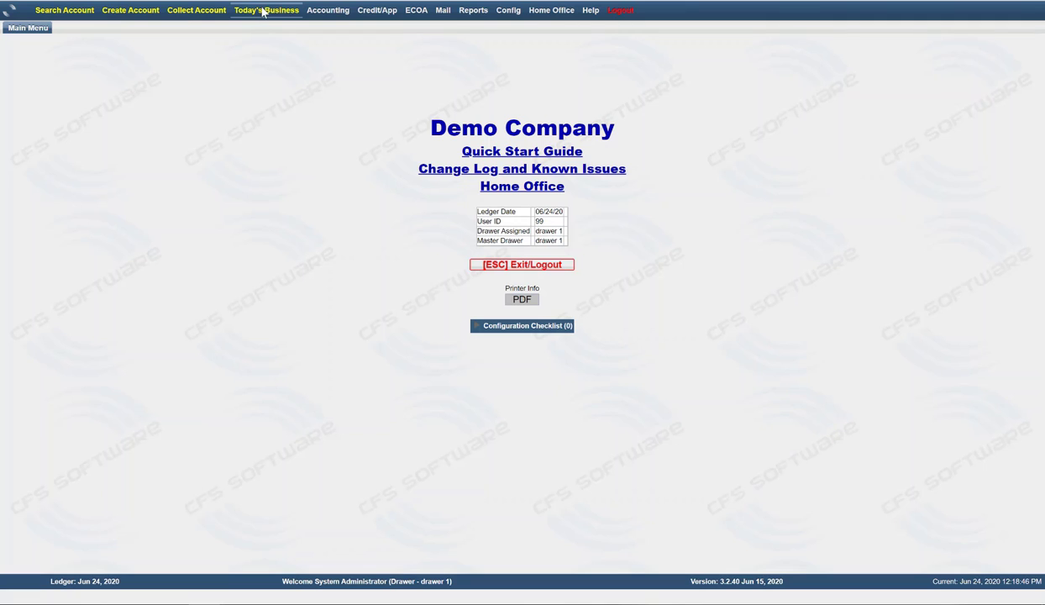
Open Closing and balance drawer 1 again with a cash count of 0.
left_click(323, 10)
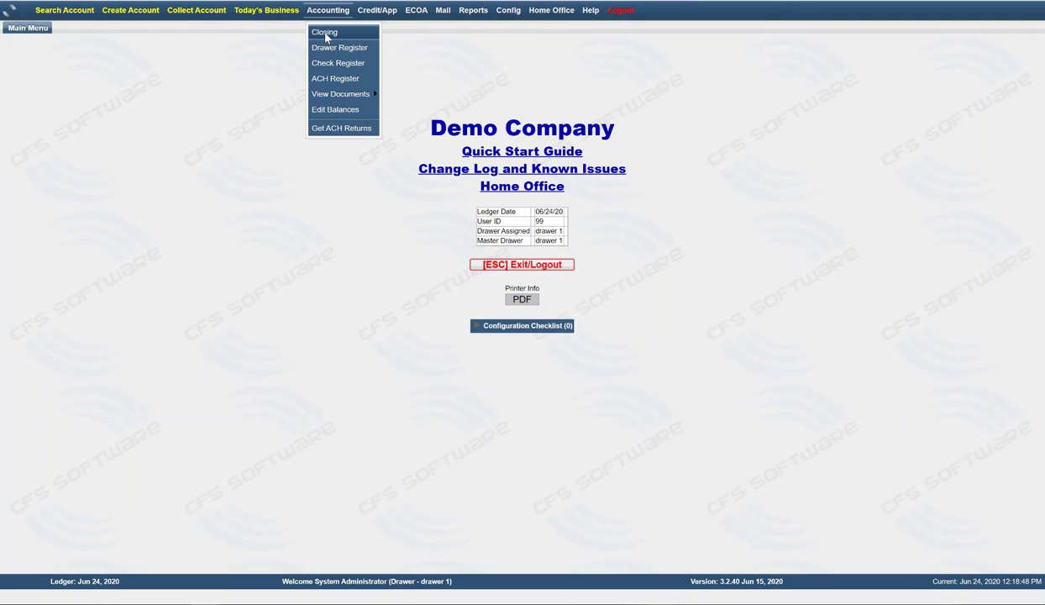
left_click(327, 37)
left_click(494, 317)
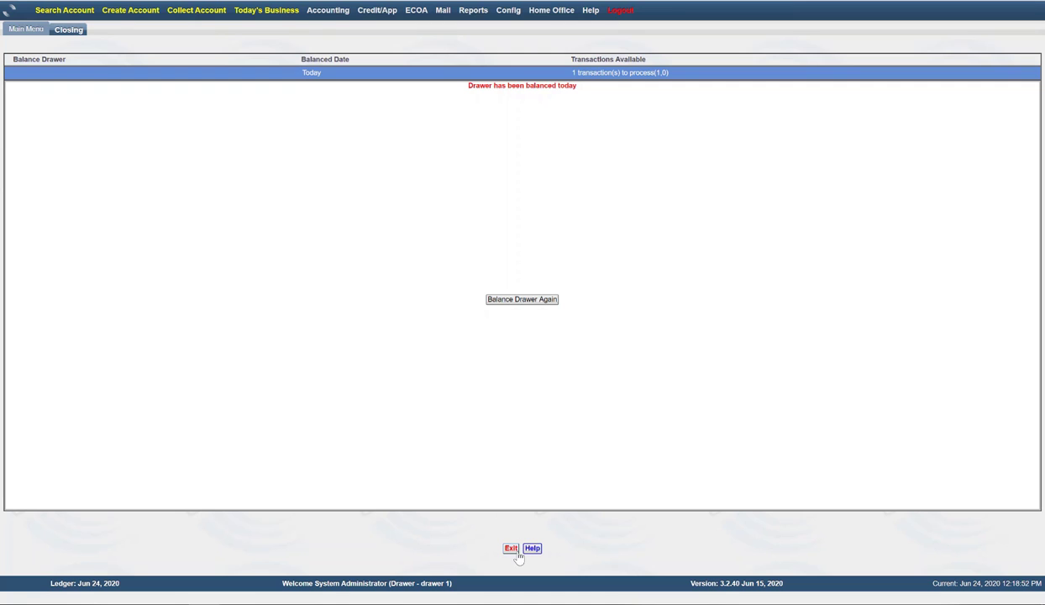
left_click(509, 300)
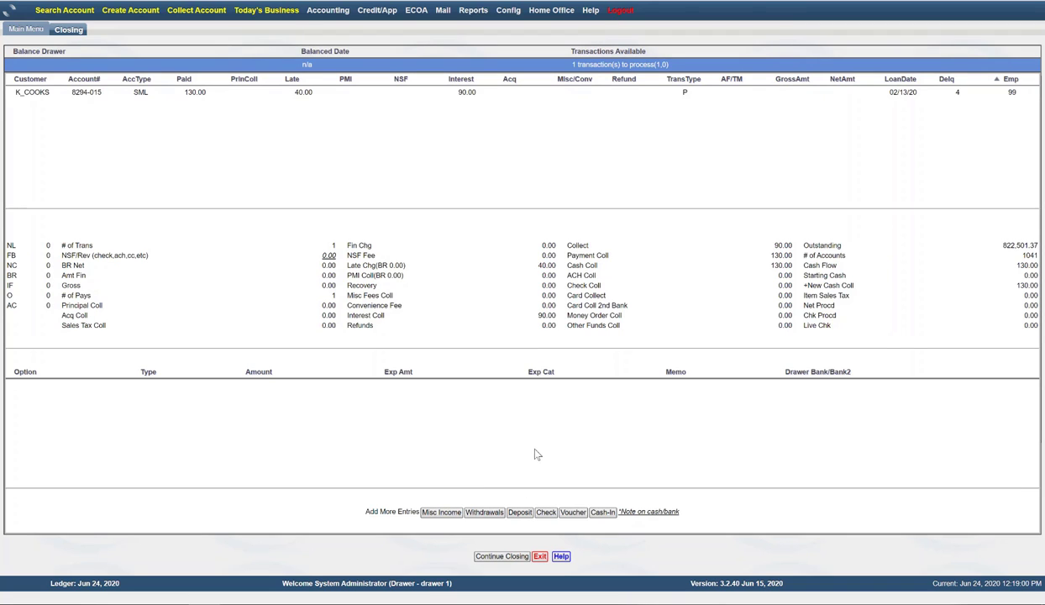
left_click(497, 558)
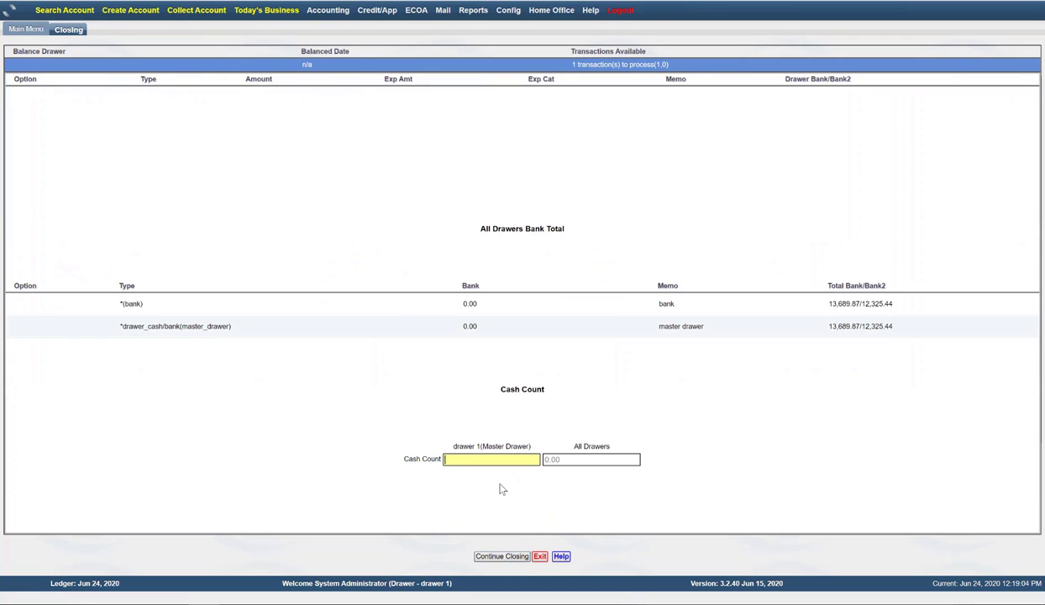
type("0")
left_click(493, 559)
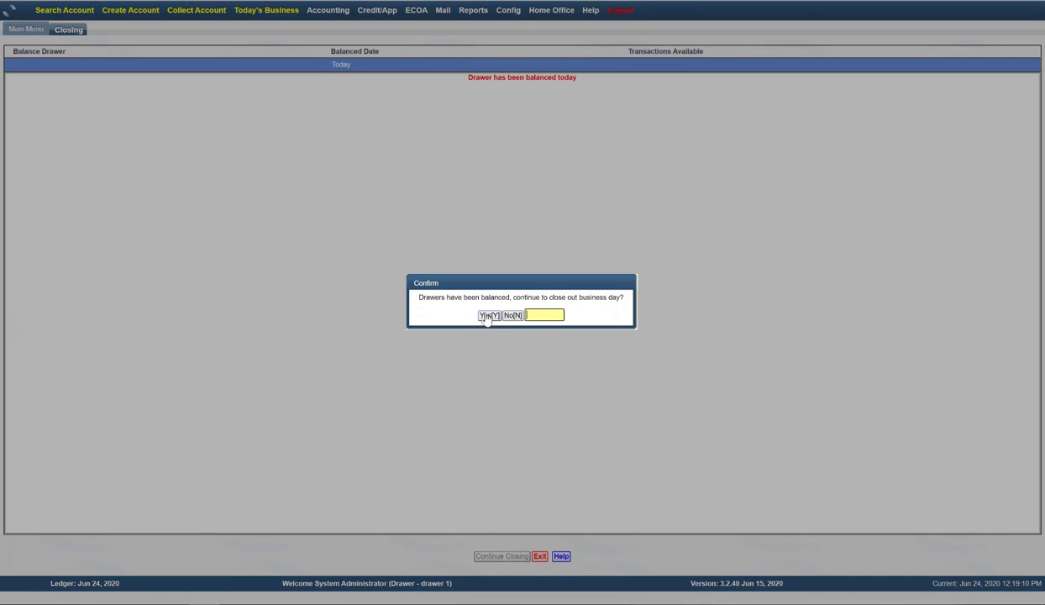
Close out the business day and acknowledge its completion.
left_click(486, 317)
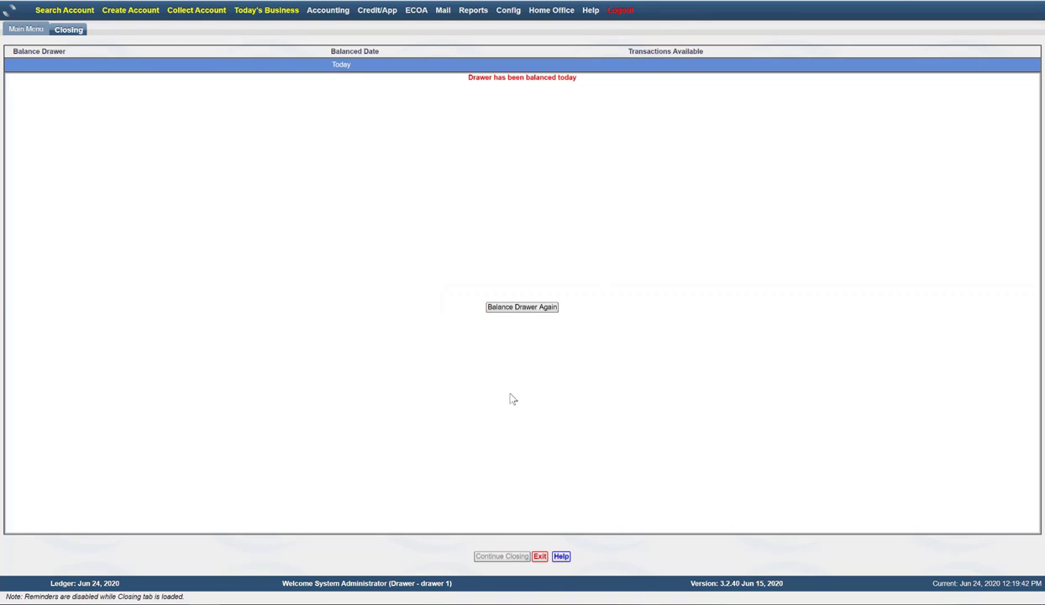
left_click(516, 556)
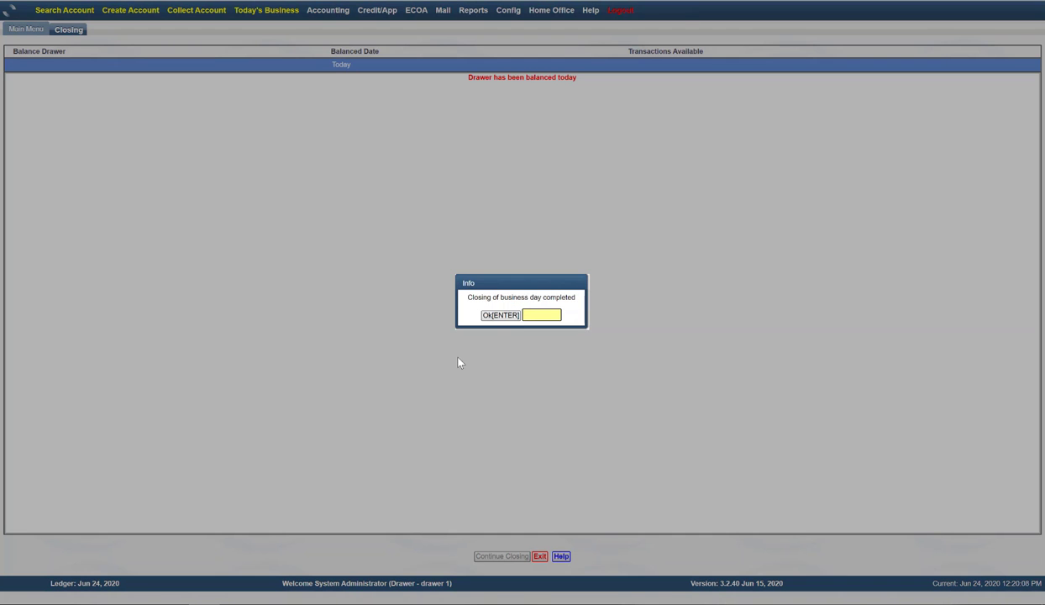
left_click(496, 316)
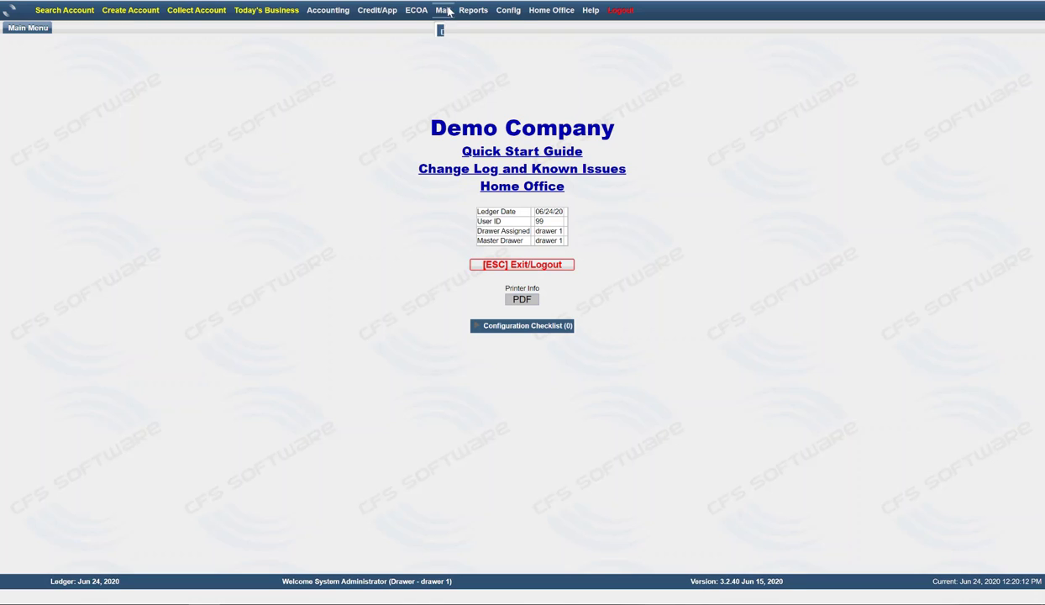
Pull the recent Aging Report for 06/24/2020 and check the number of contractual accounts at 4 months.
left_click(473, 11)
mouse_move(484, 50)
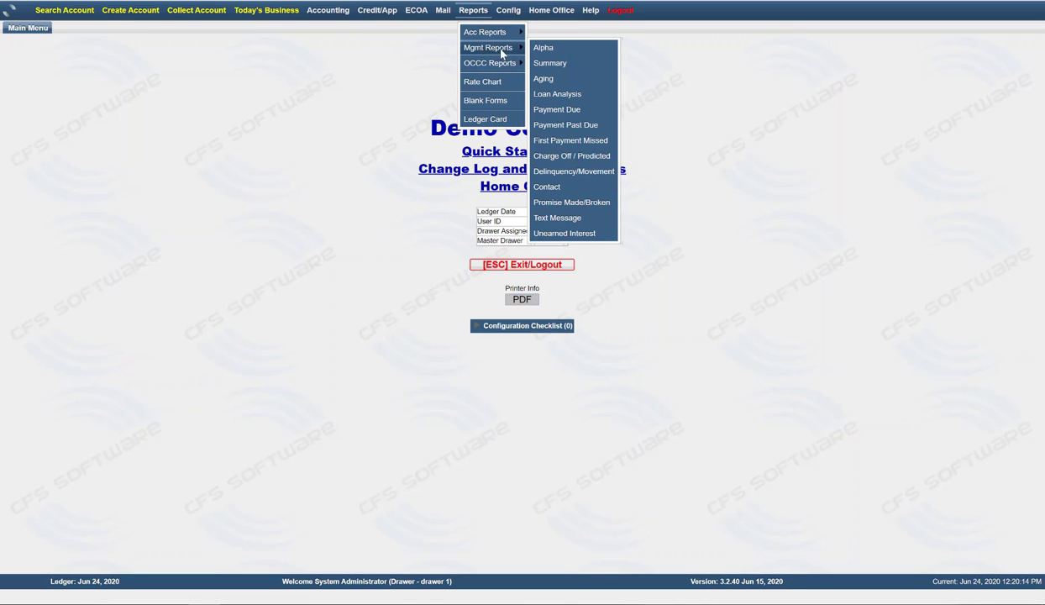
left_click(542, 78)
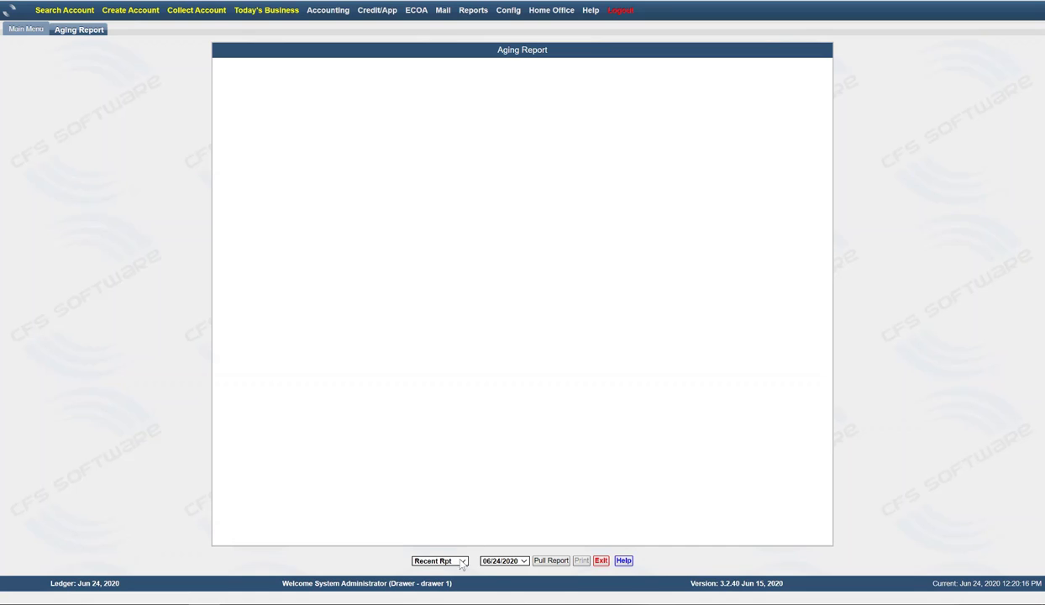
left_click(521, 561)
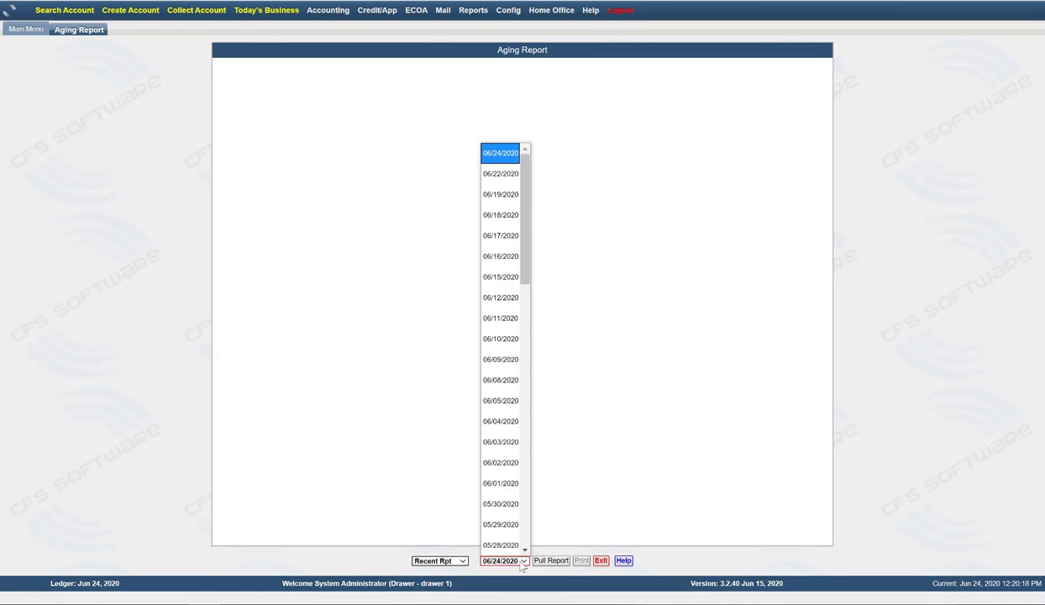
left_click(501, 156)
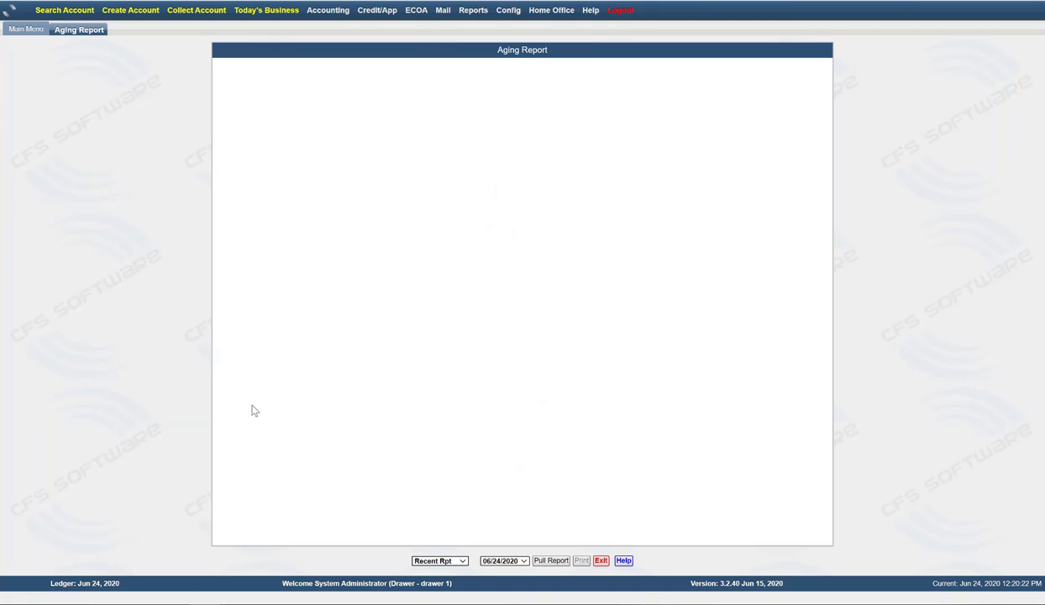
left_click(557, 562)
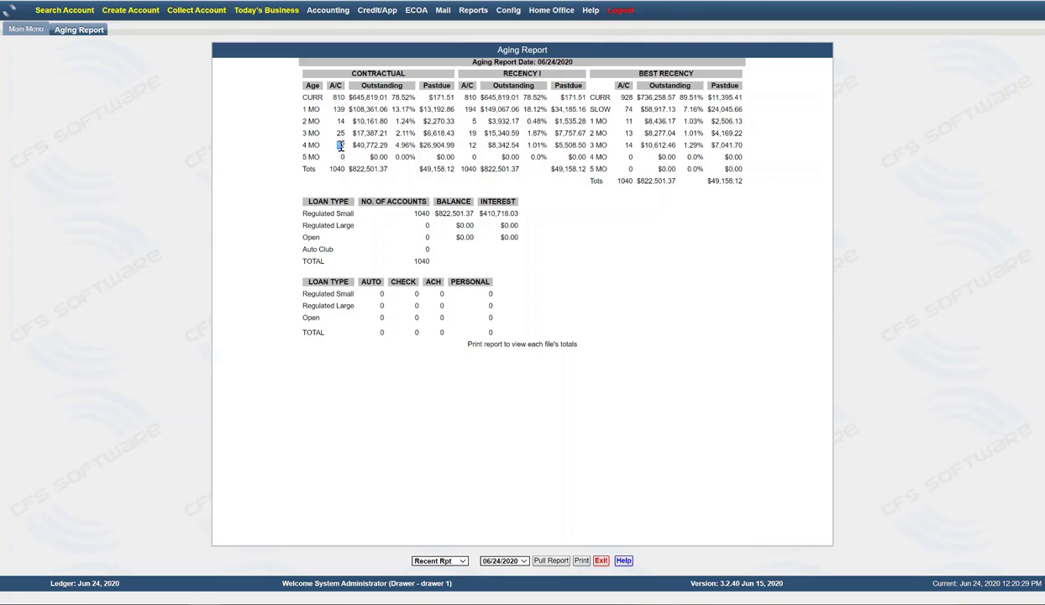
double_click(341, 146)
Pull the recent Period Report for 06/24/20 to review its balance and number of accounts, and exit back to the Aging Report.
mouse_move(330, 15)
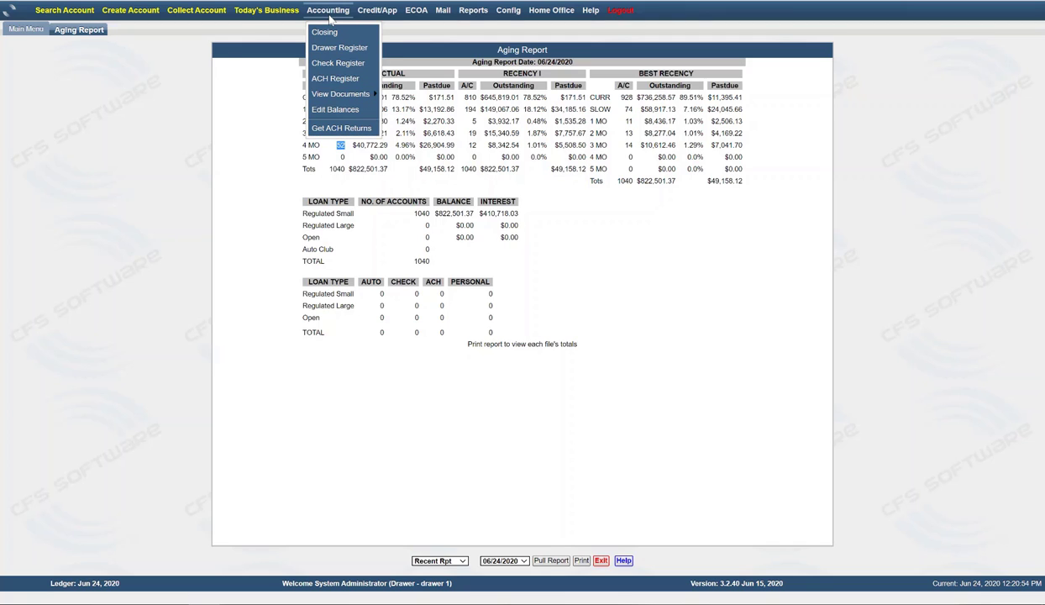
mouse_move(337, 92)
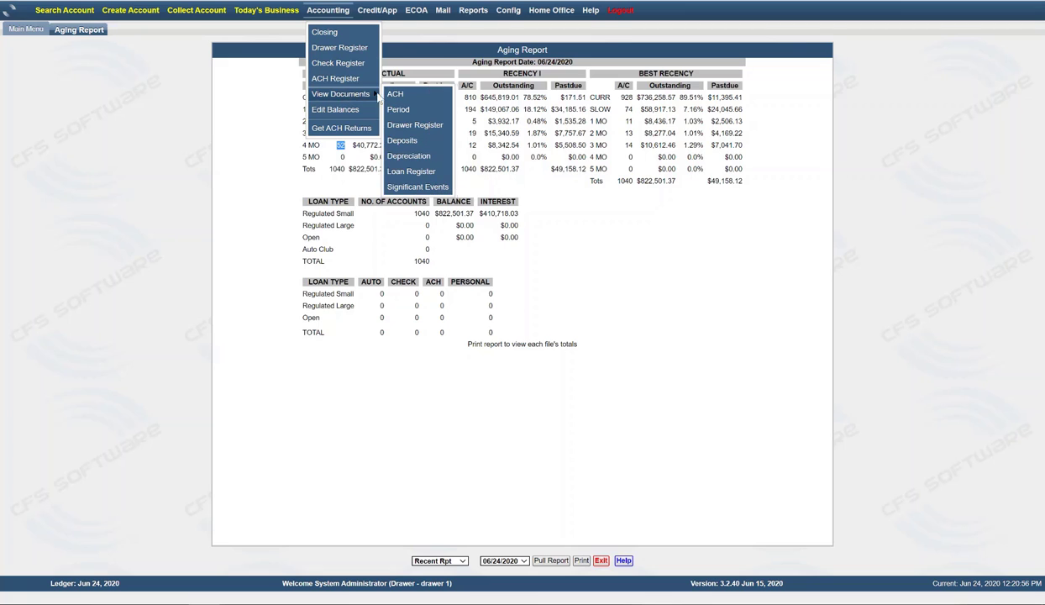
left_click(408, 108)
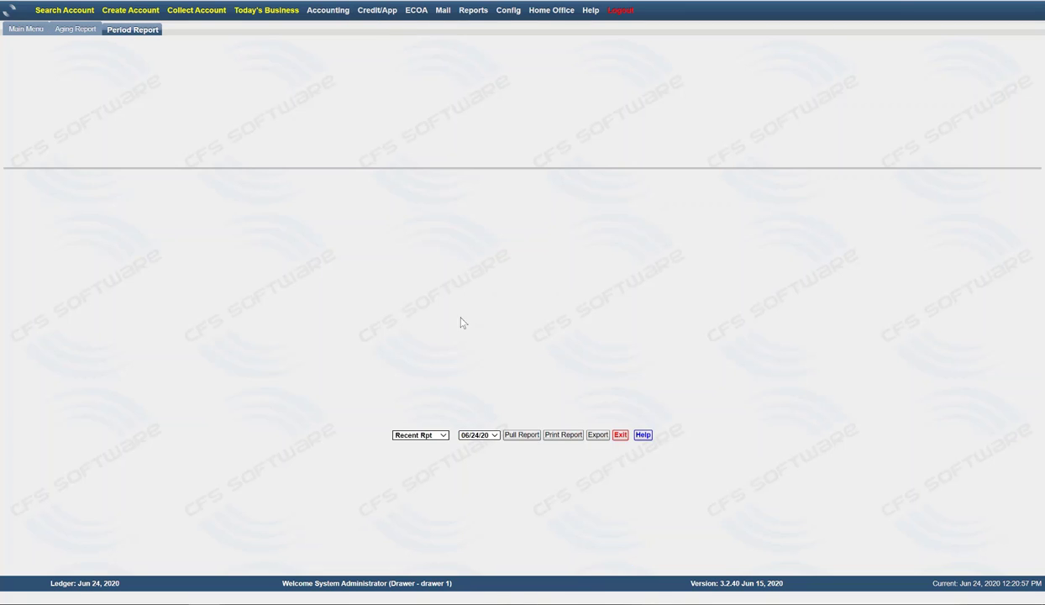
left_click(484, 435)
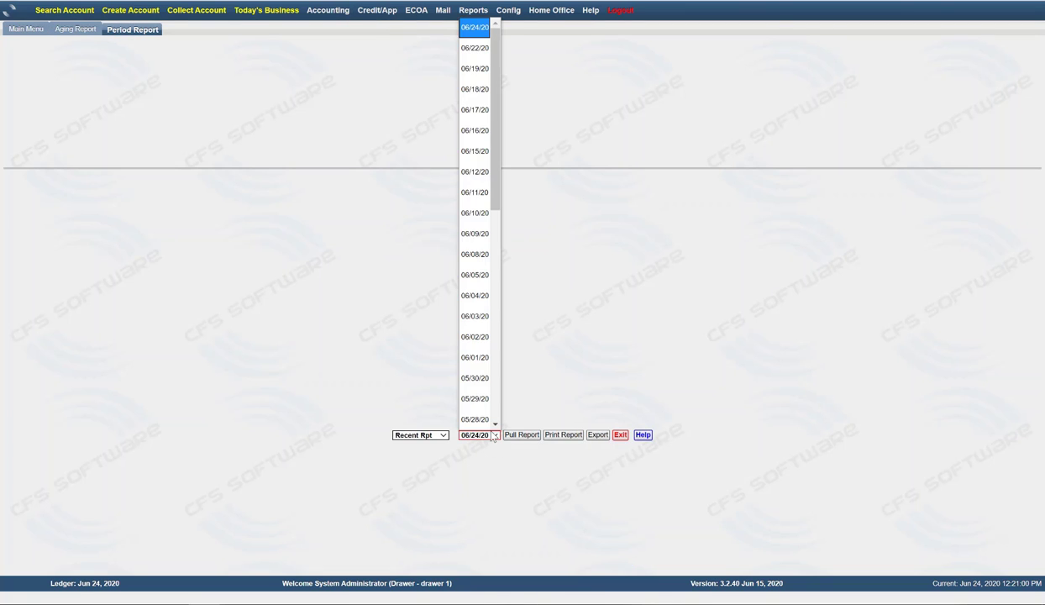
left_click(475, 27)
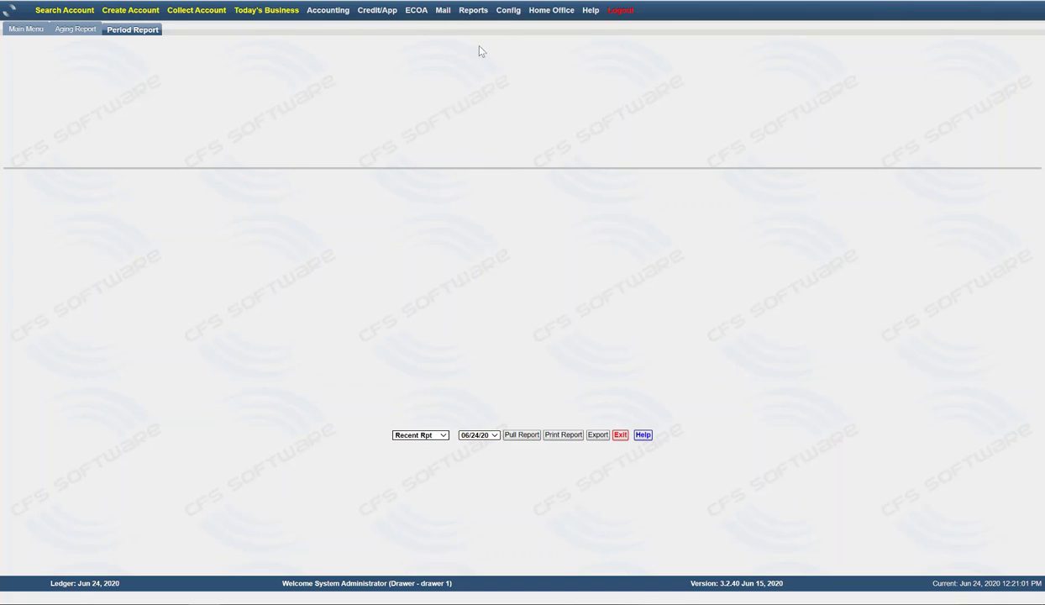
left_click(521, 436)
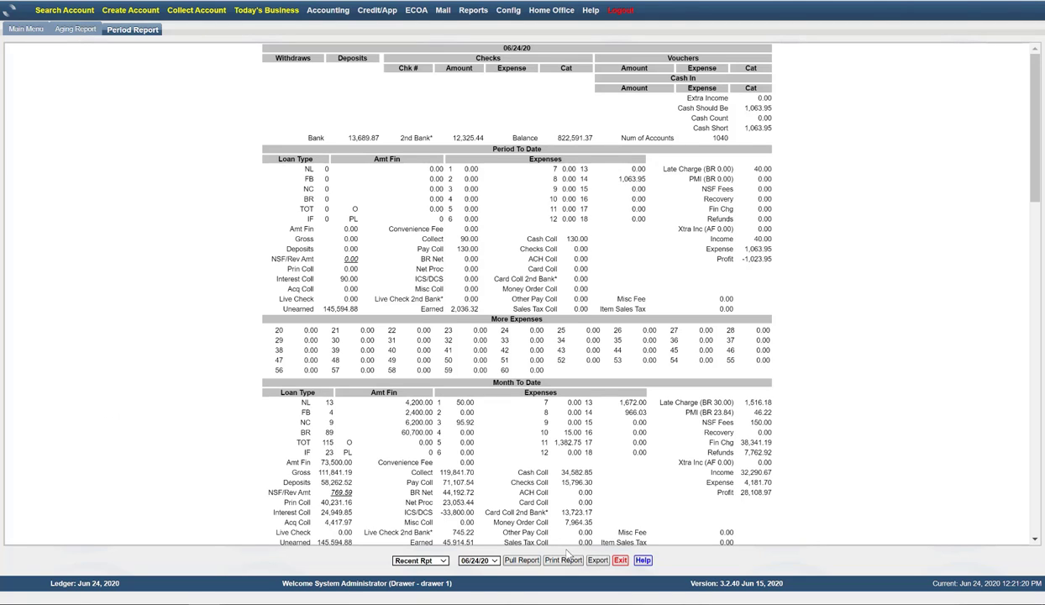
left_click(619, 560)
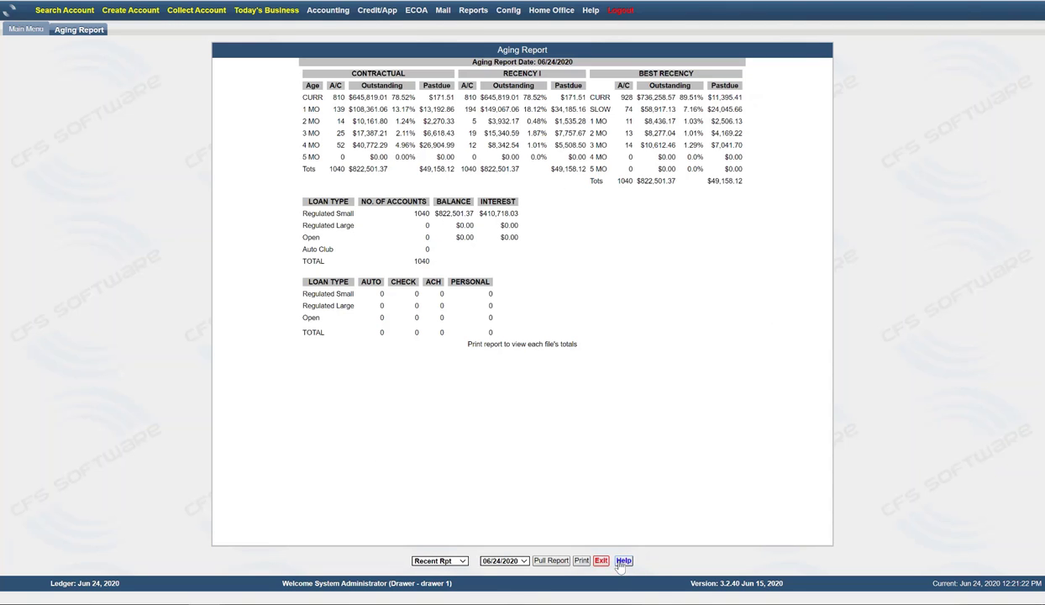